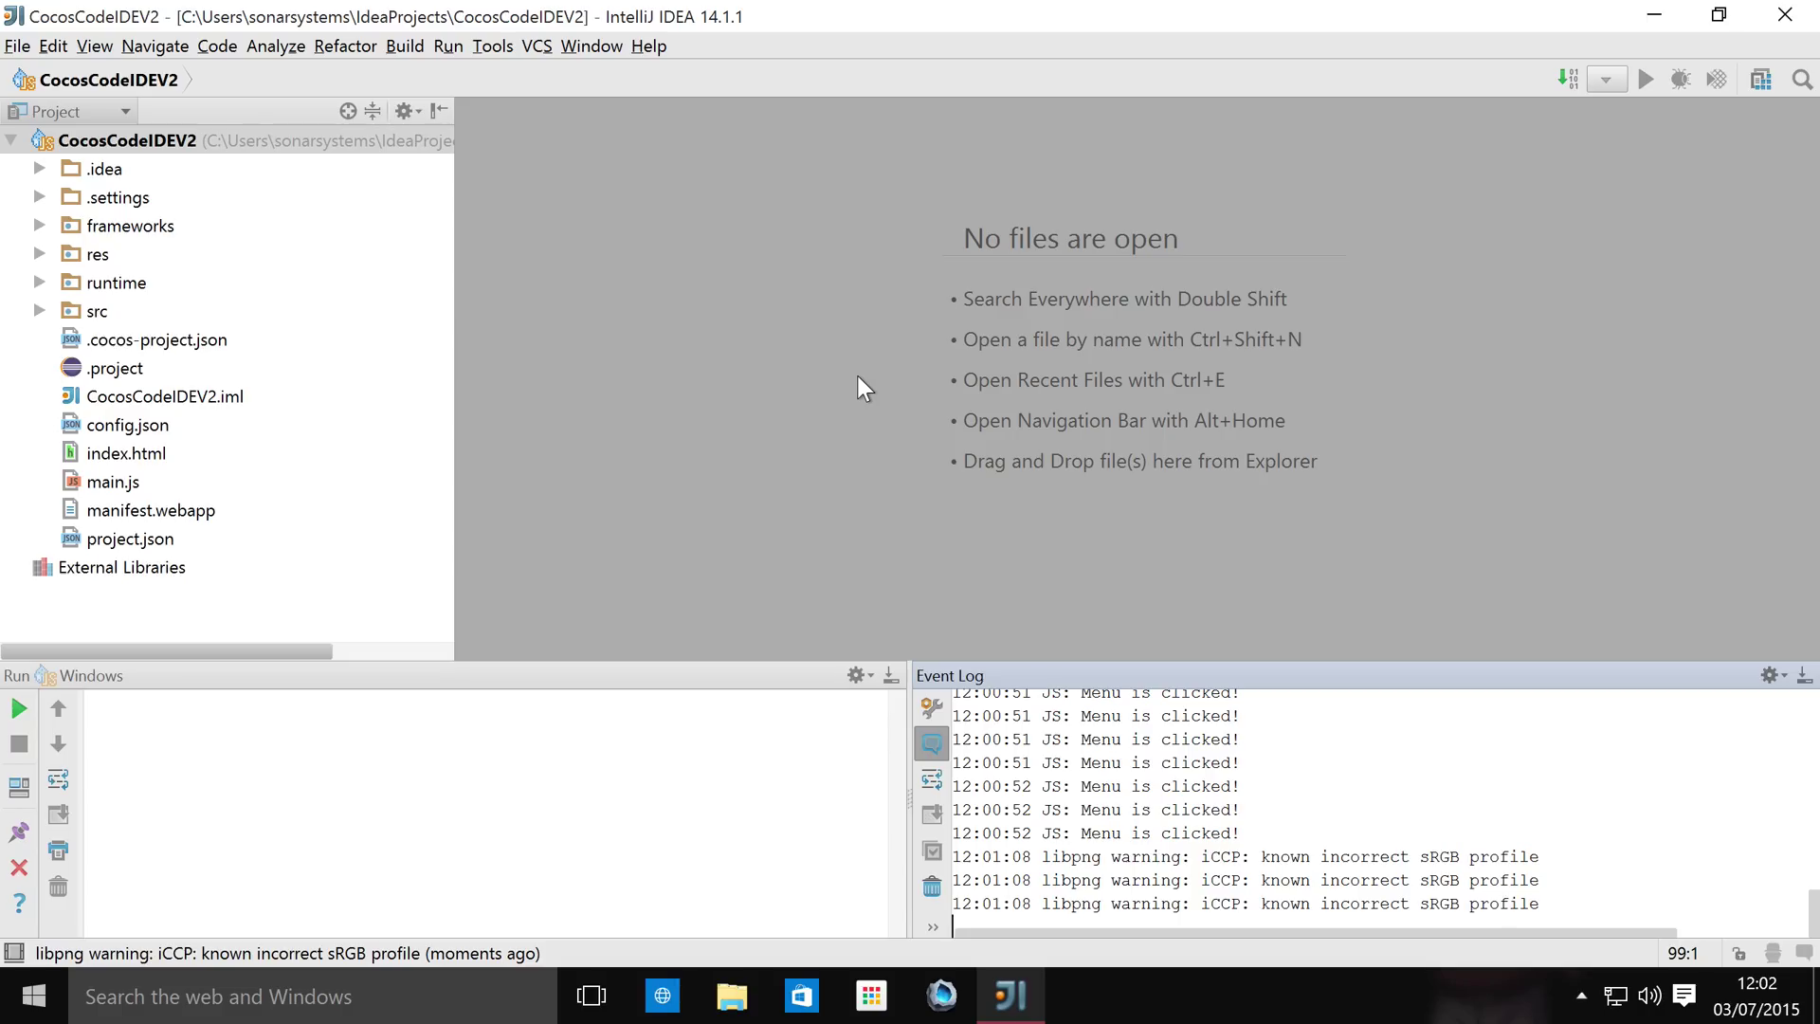
Open the Run/Debug Configurations dialog and show the list of configuration types to add
click(406, 45)
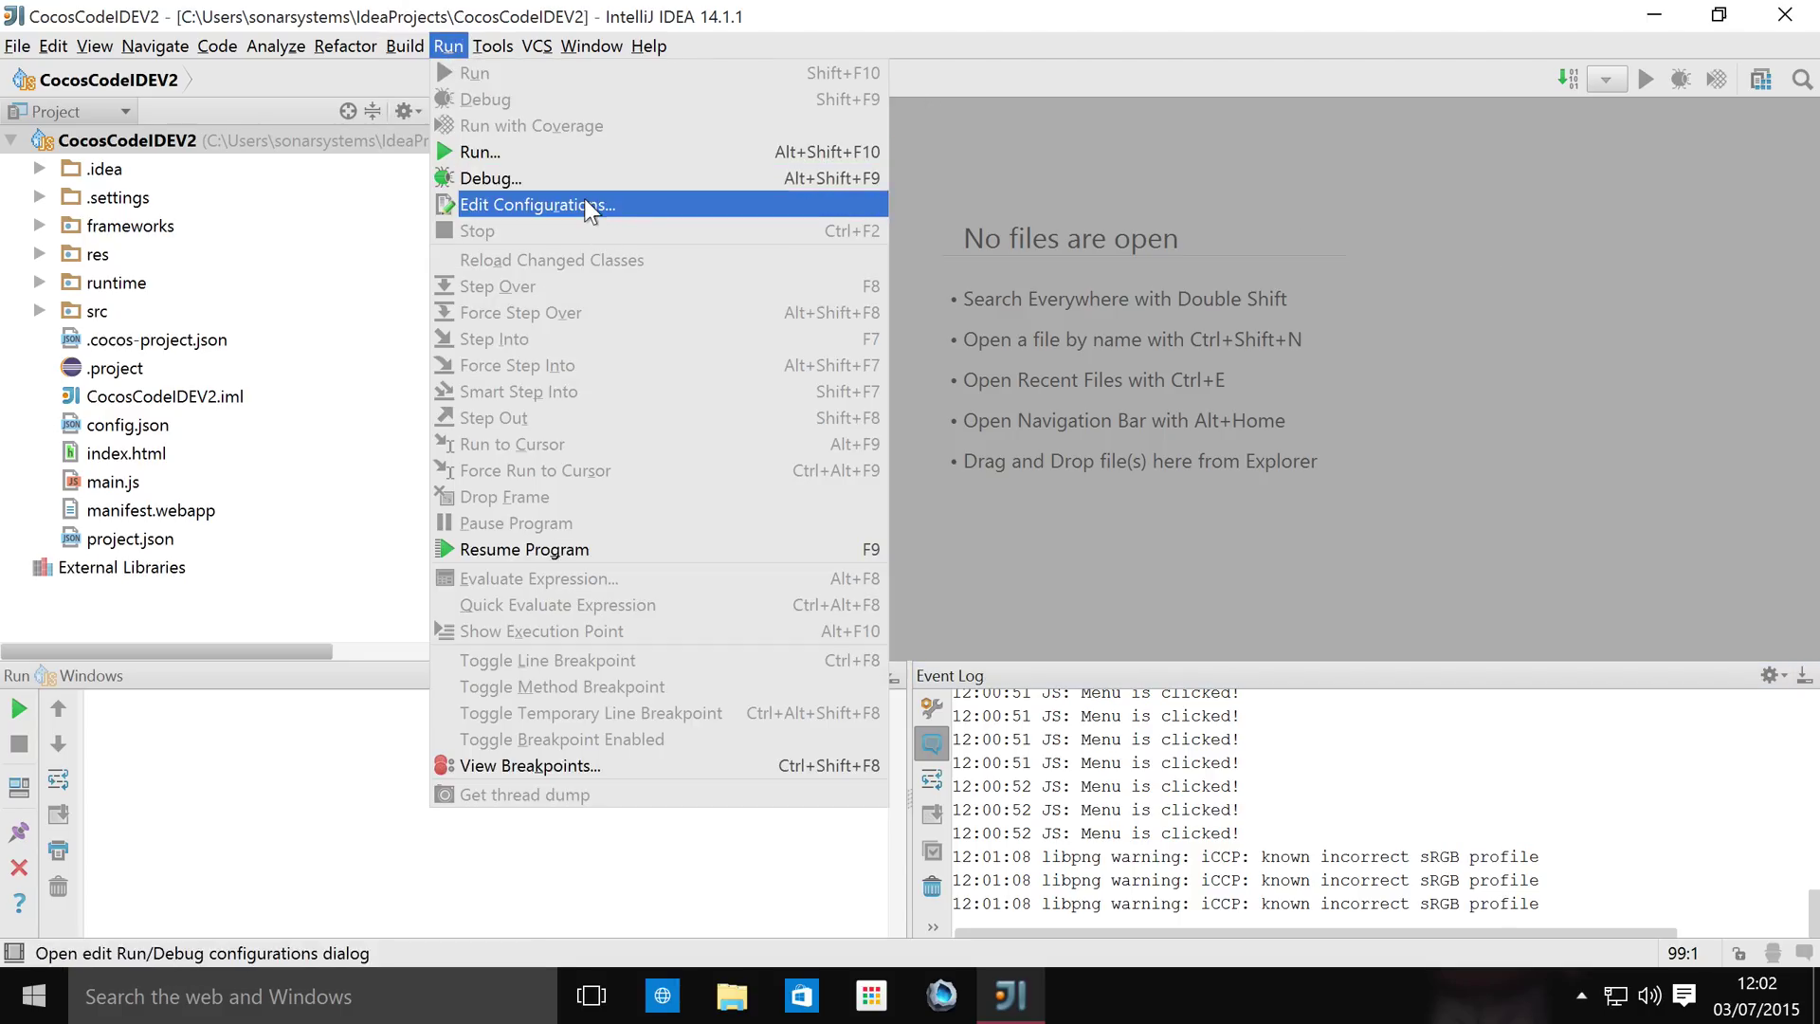
key(Escape)
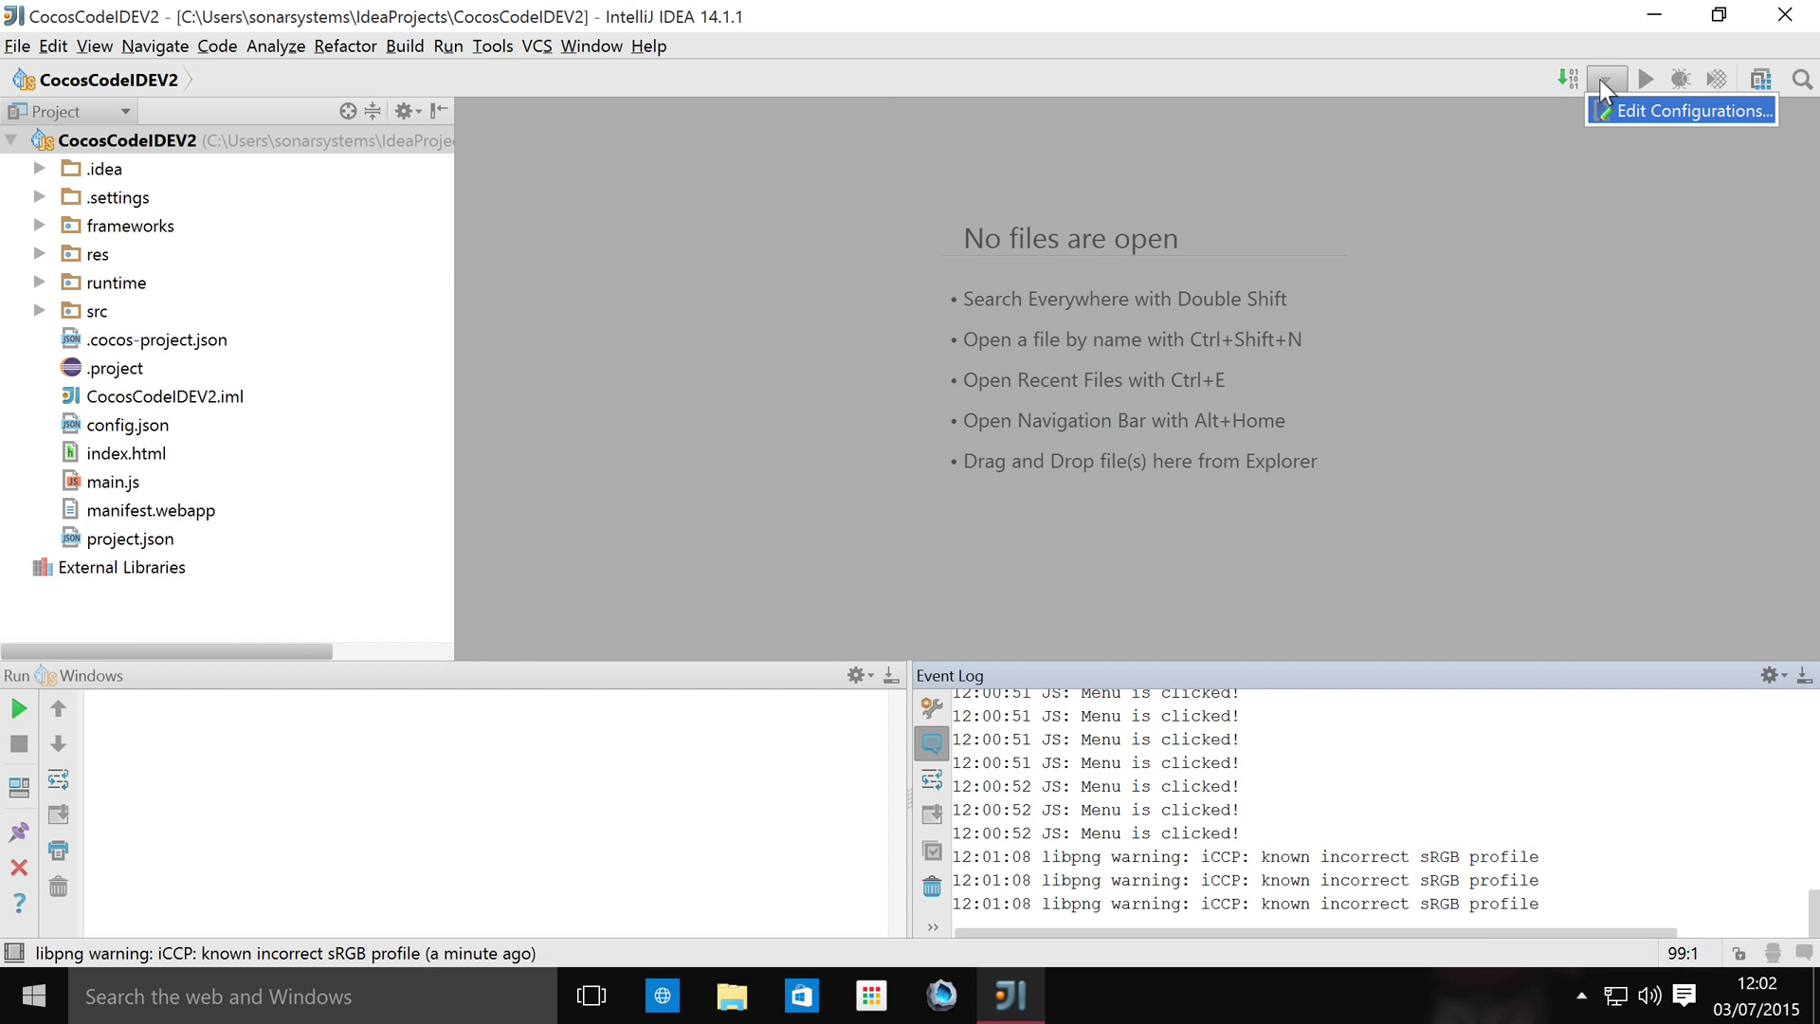
click(1680, 111)
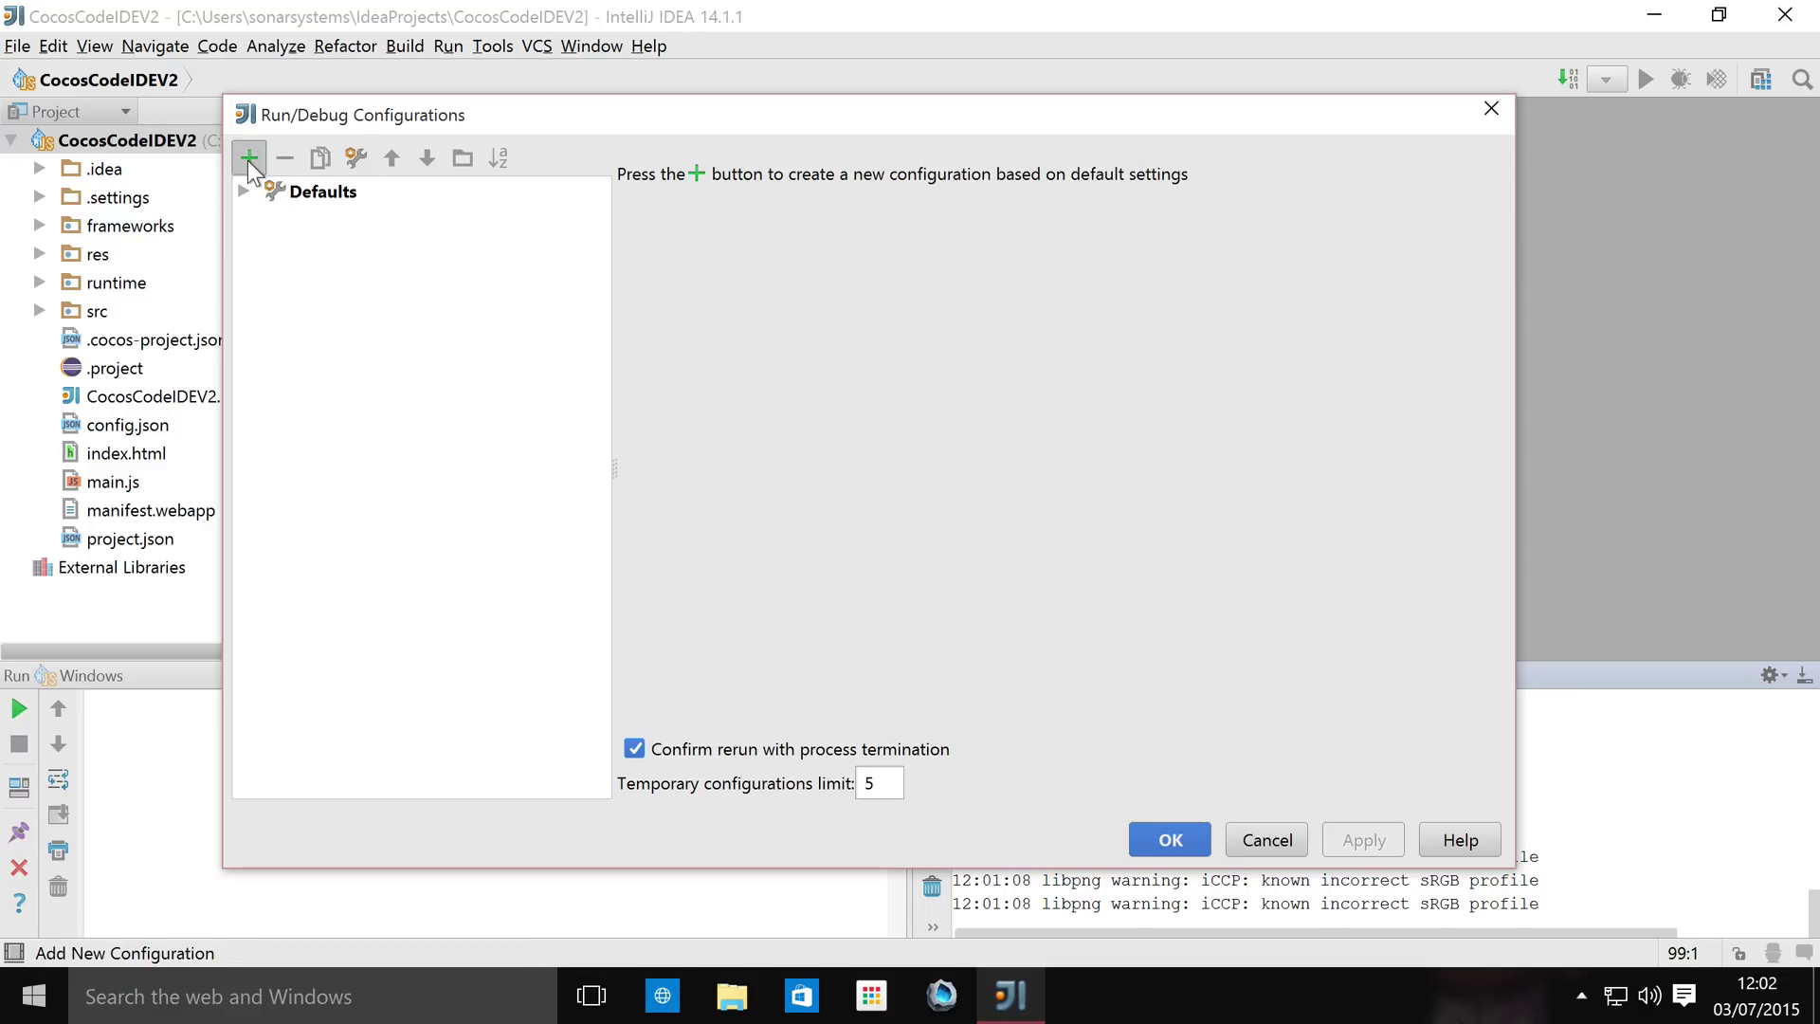
click(247, 161)
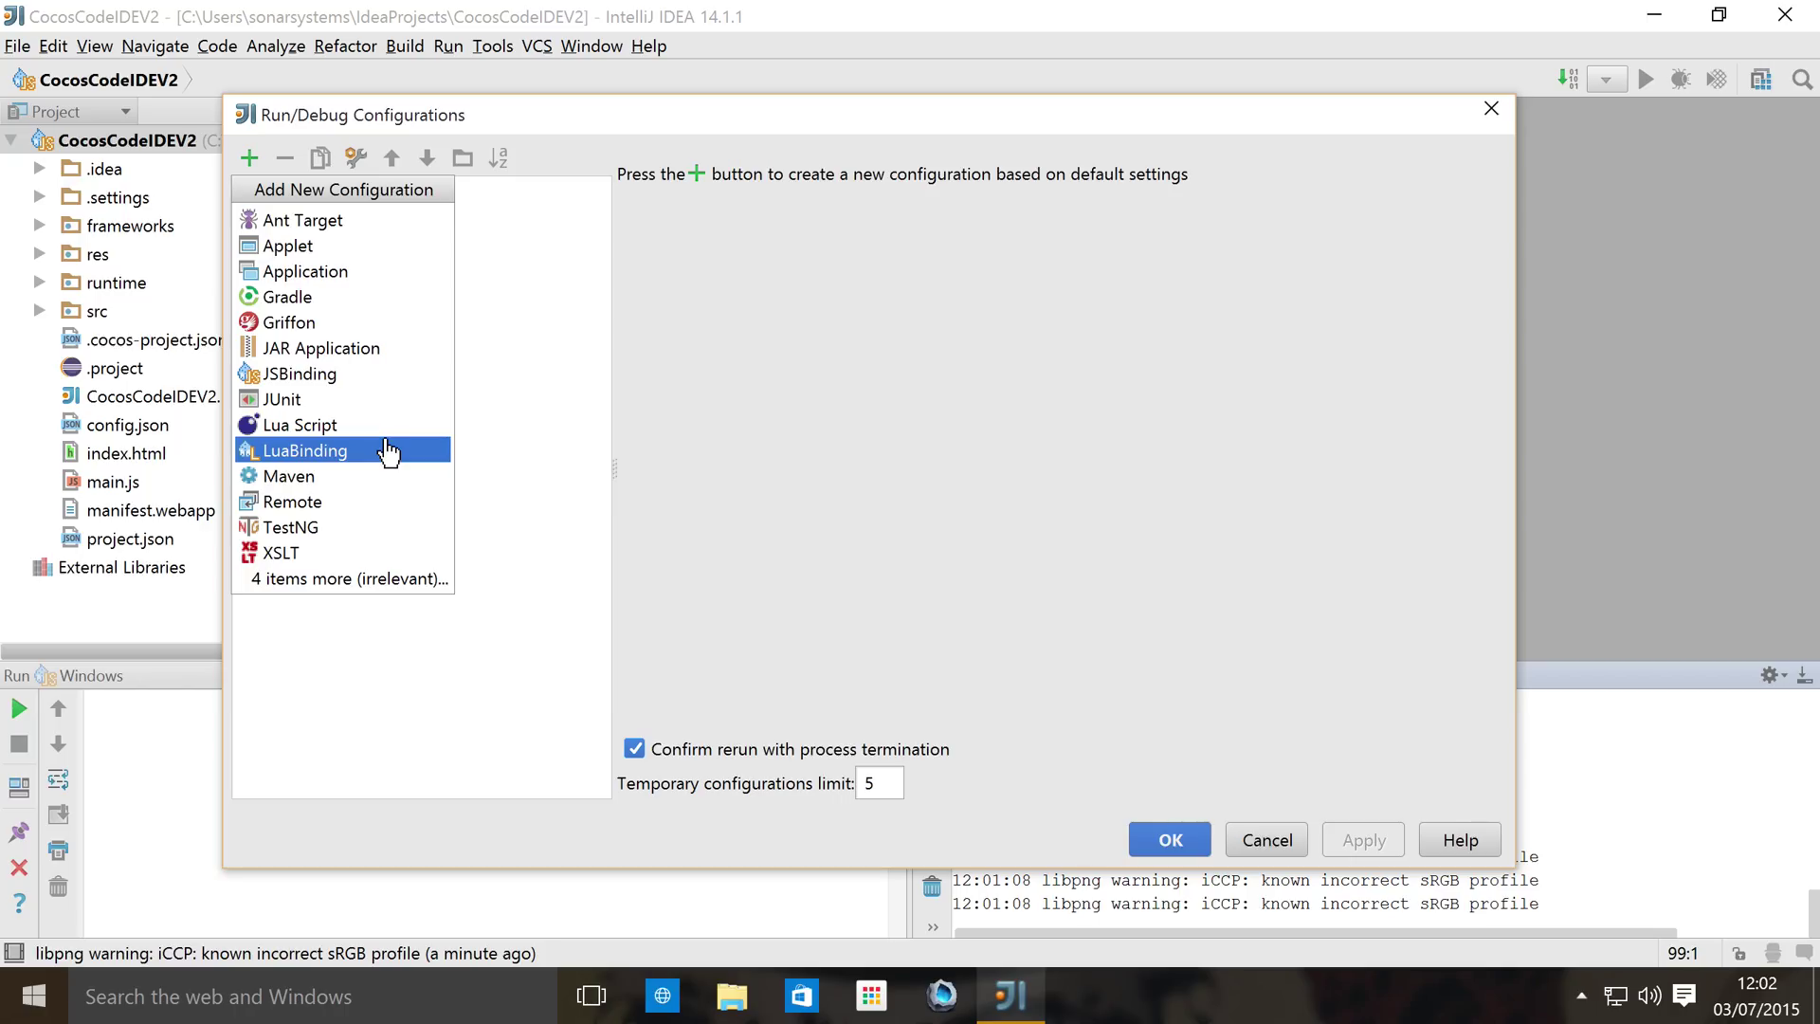
Add a JSBinding run configuration named 'Windows Config' and save it
click(405, 380)
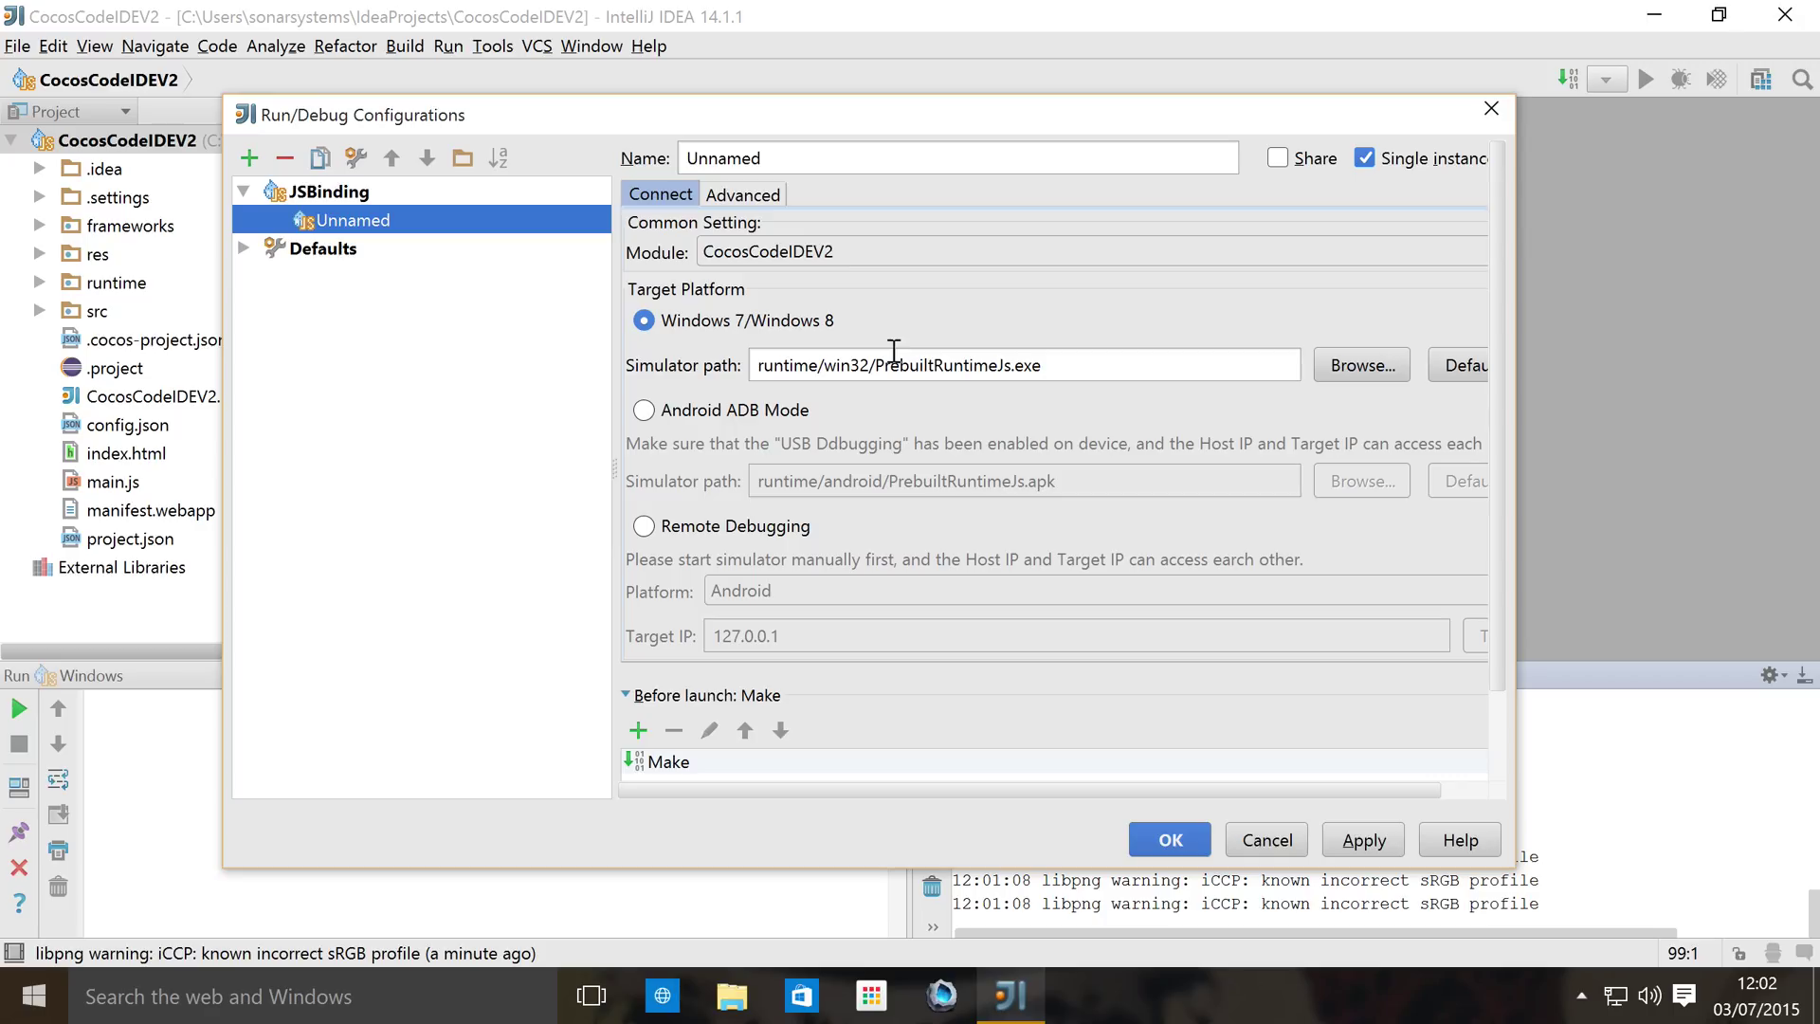
double_click(784, 156)
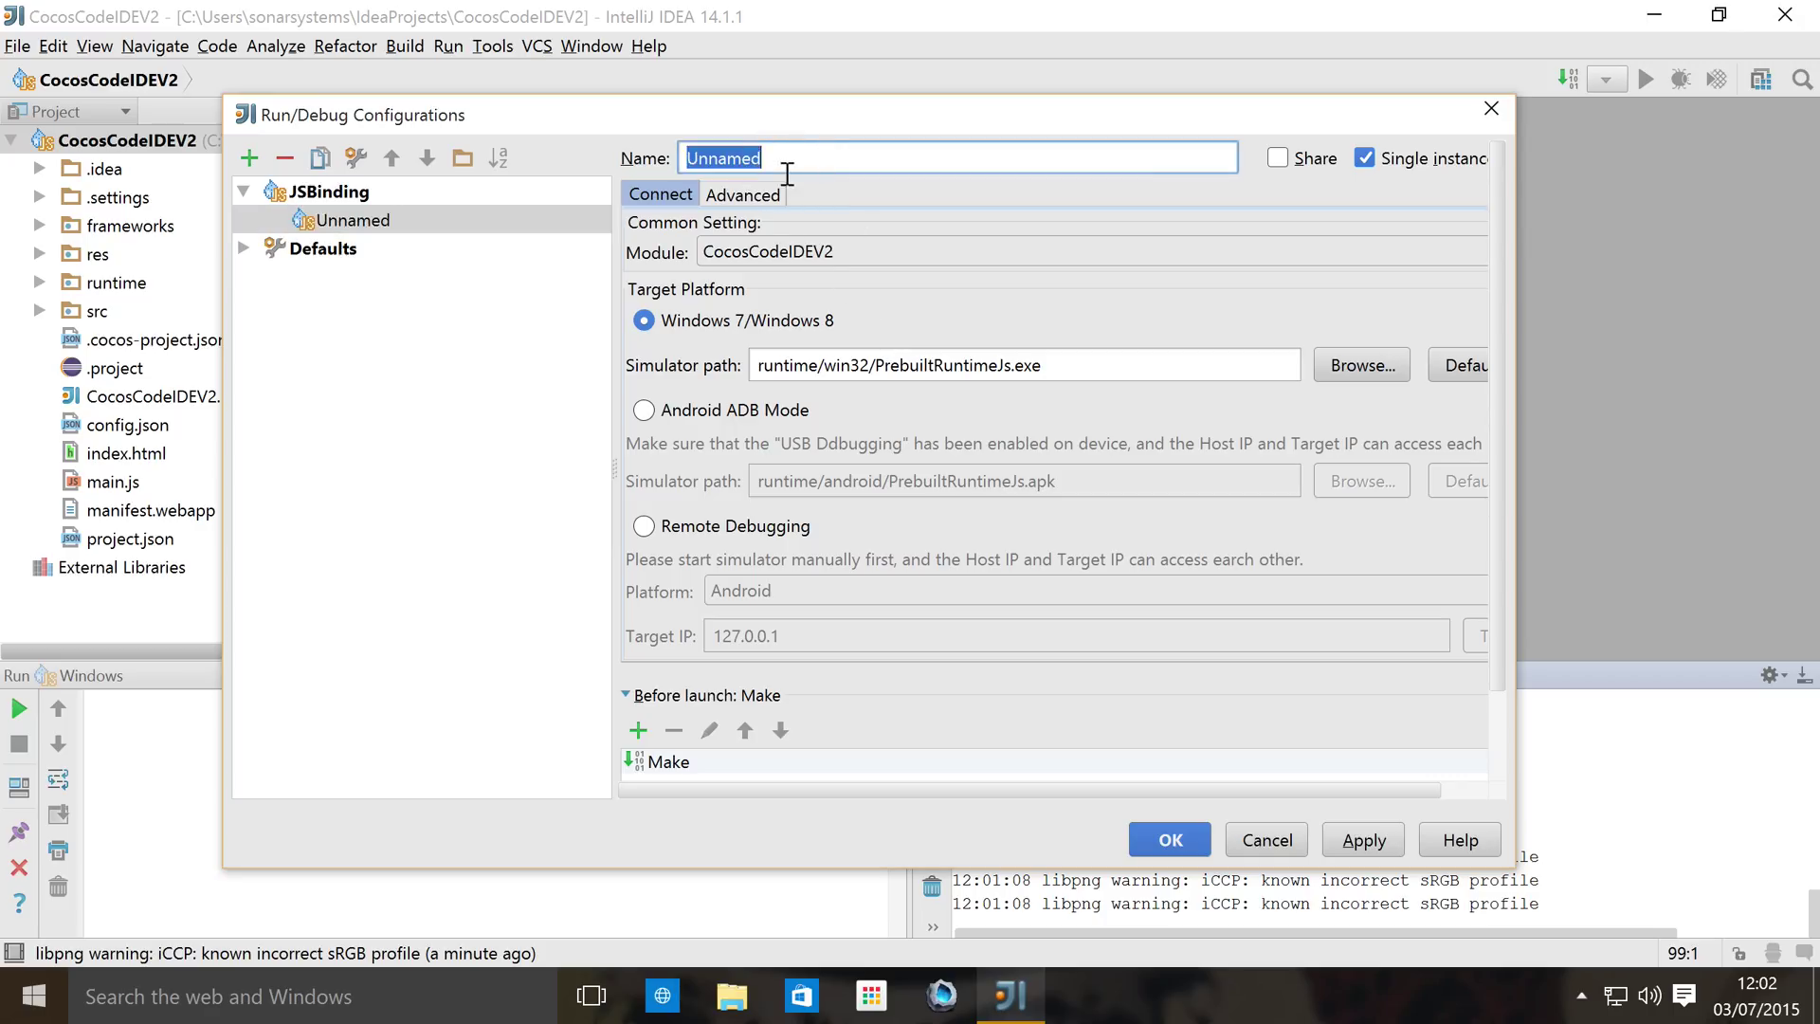
text(Windows)
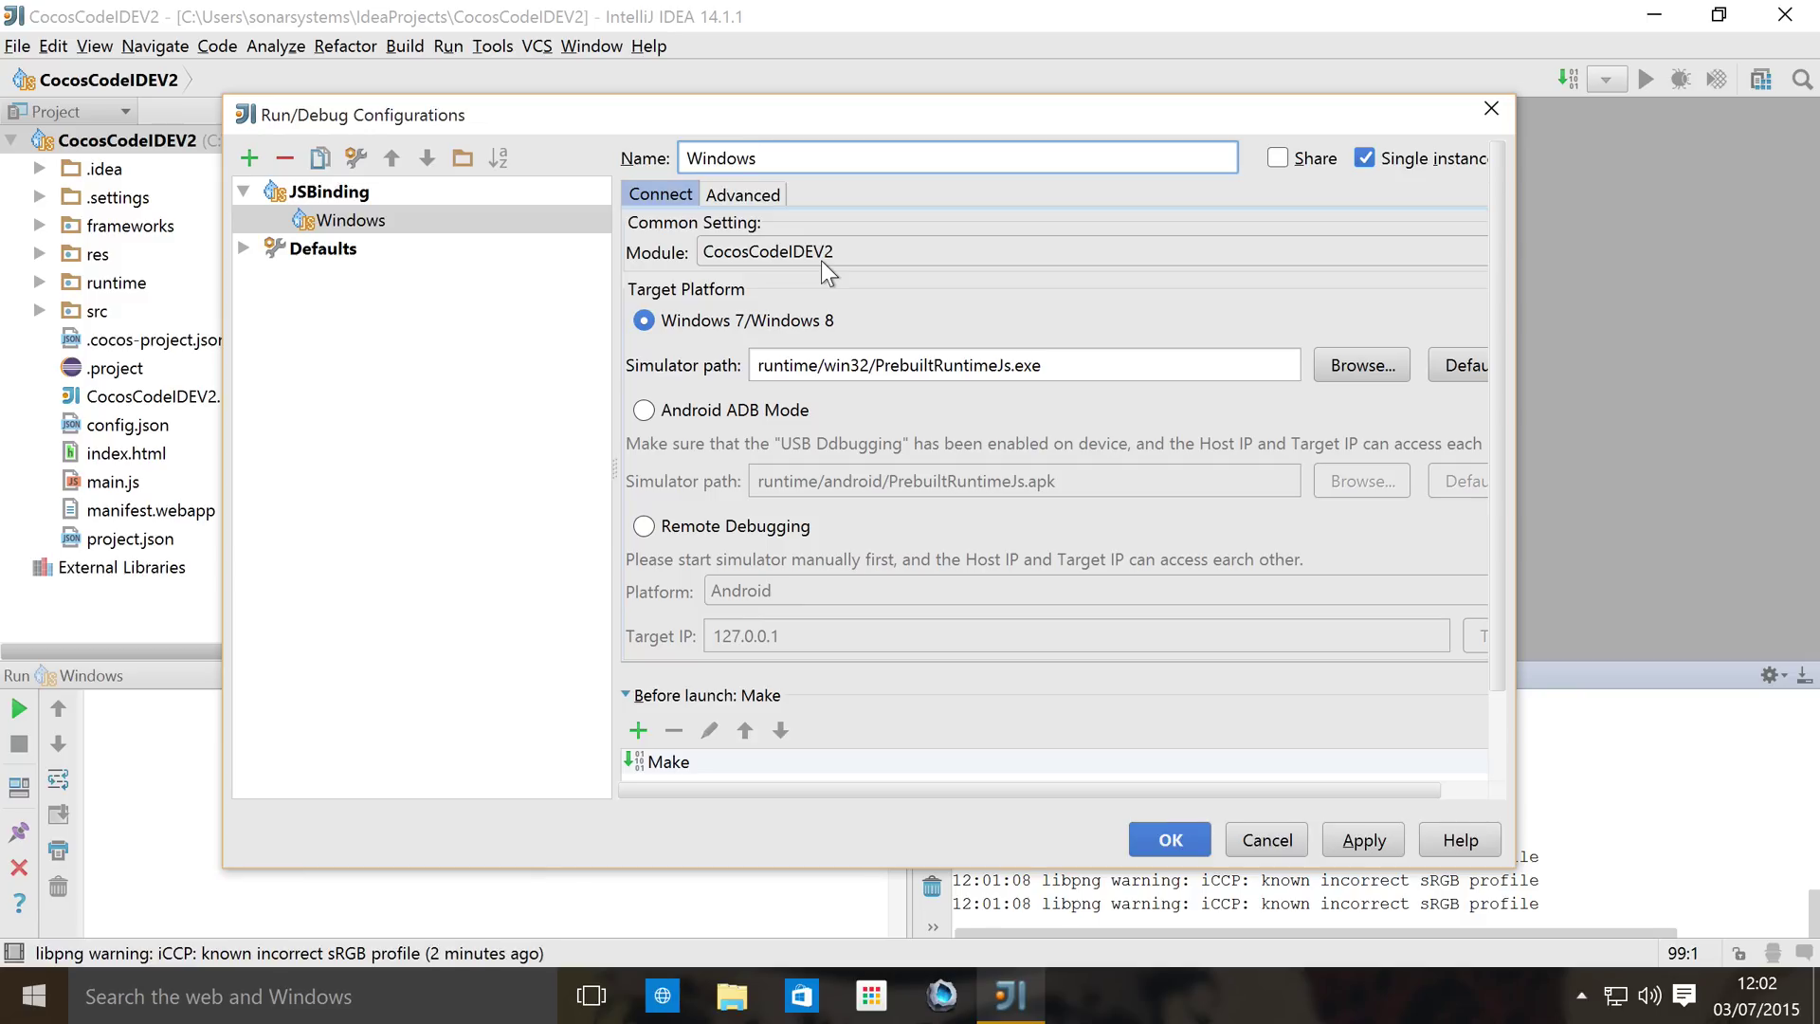
text( Config)
click(1177, 826)
Select Windows Config from the run-configuration list and review its settings without changes
click(1536, 80)
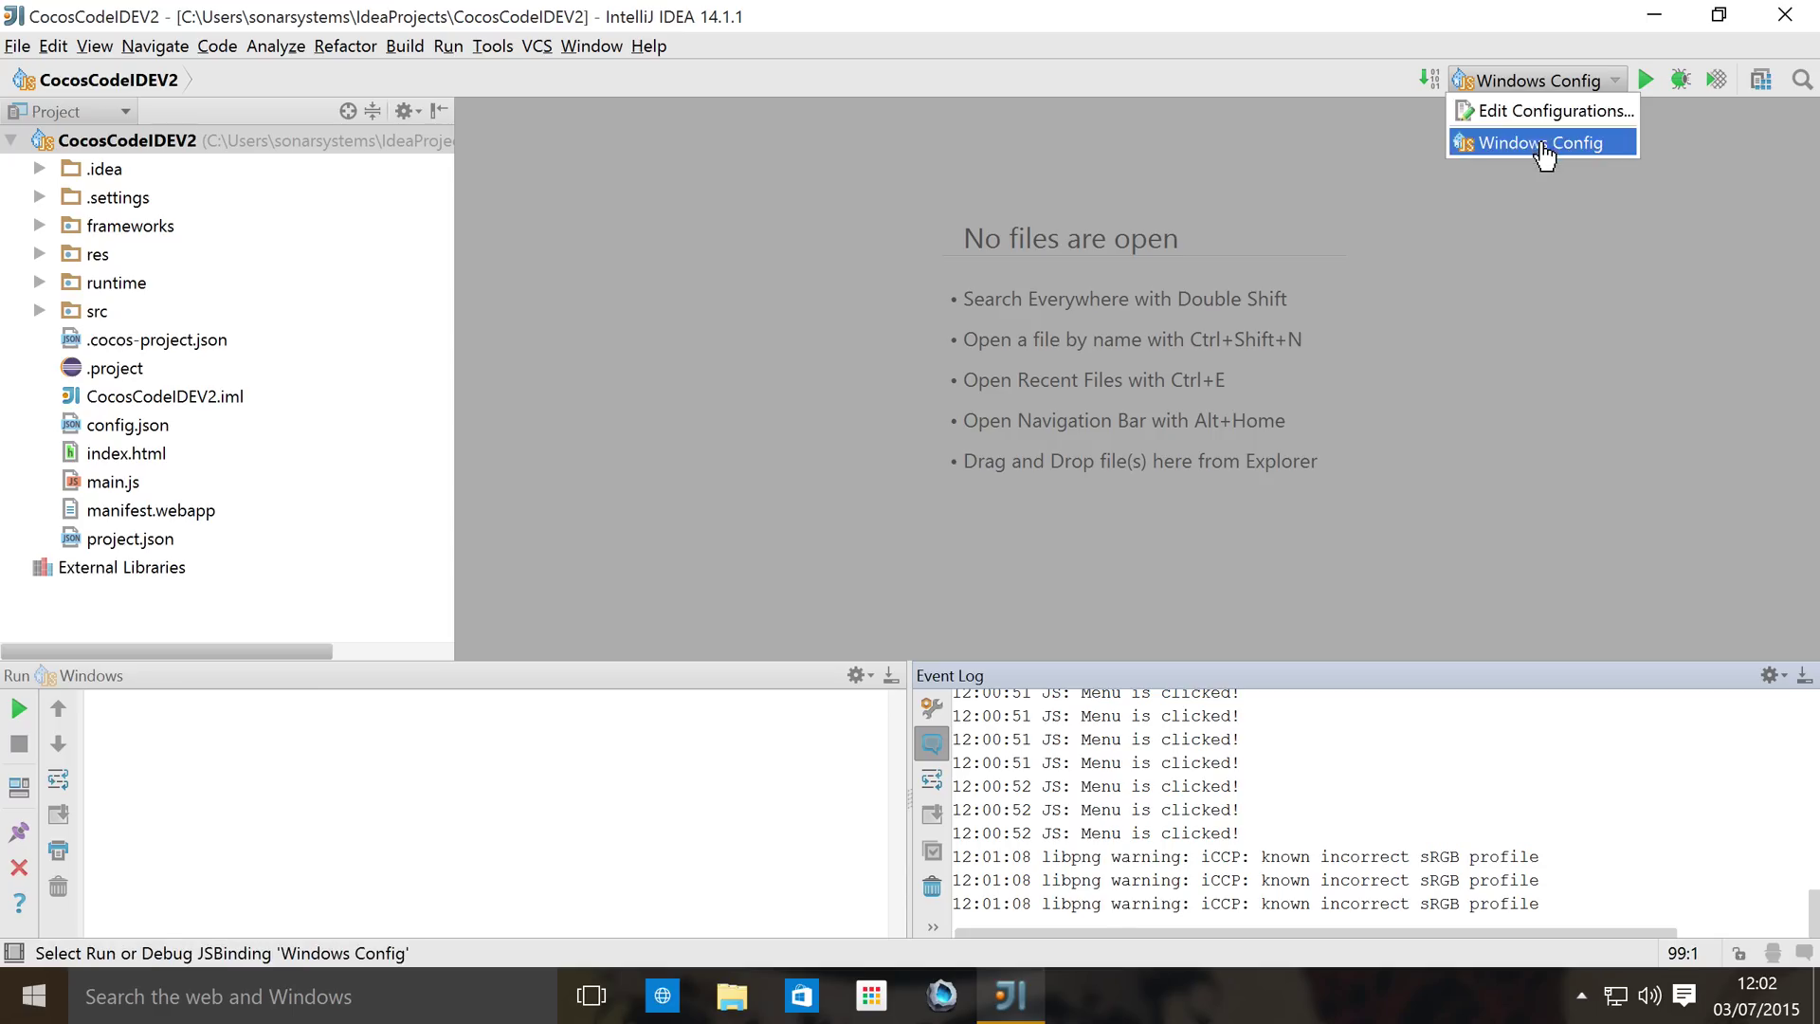
click(1536, 111)
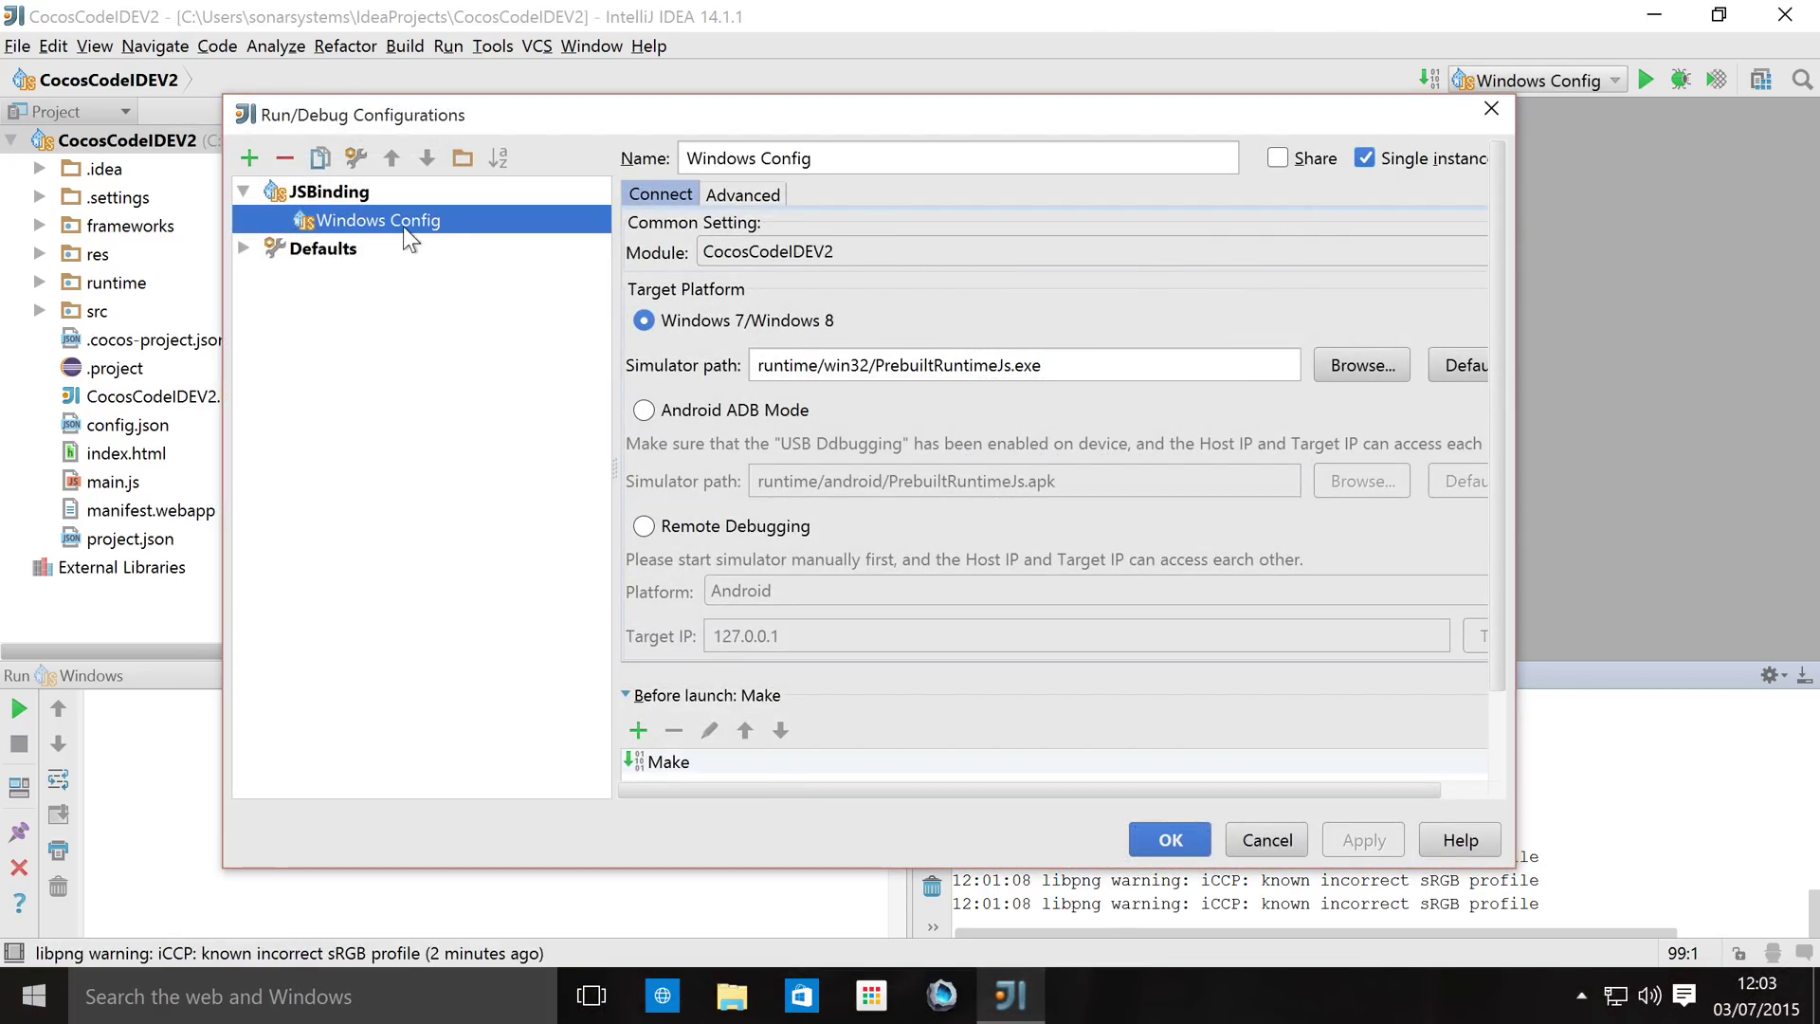
click(1169, 838)
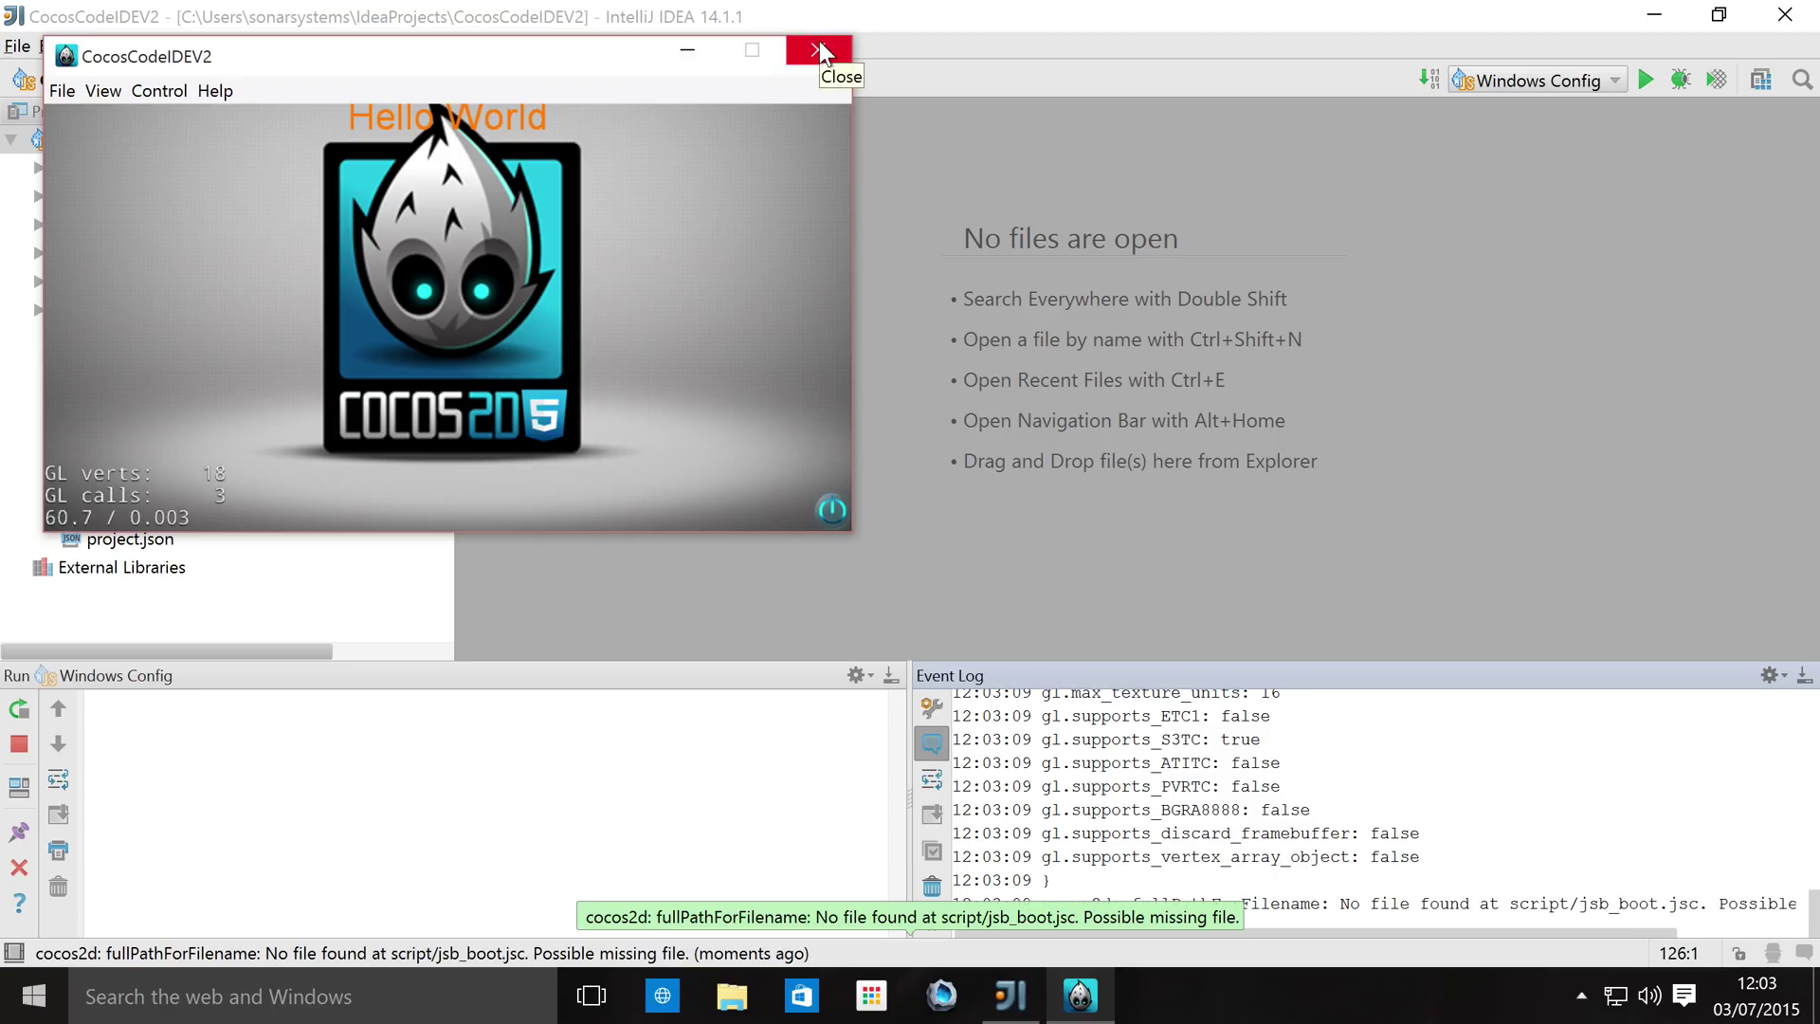
Close the CocosCodeIDEV2 HelloWorld simulator window launched by Windows Config
click(819, 51)
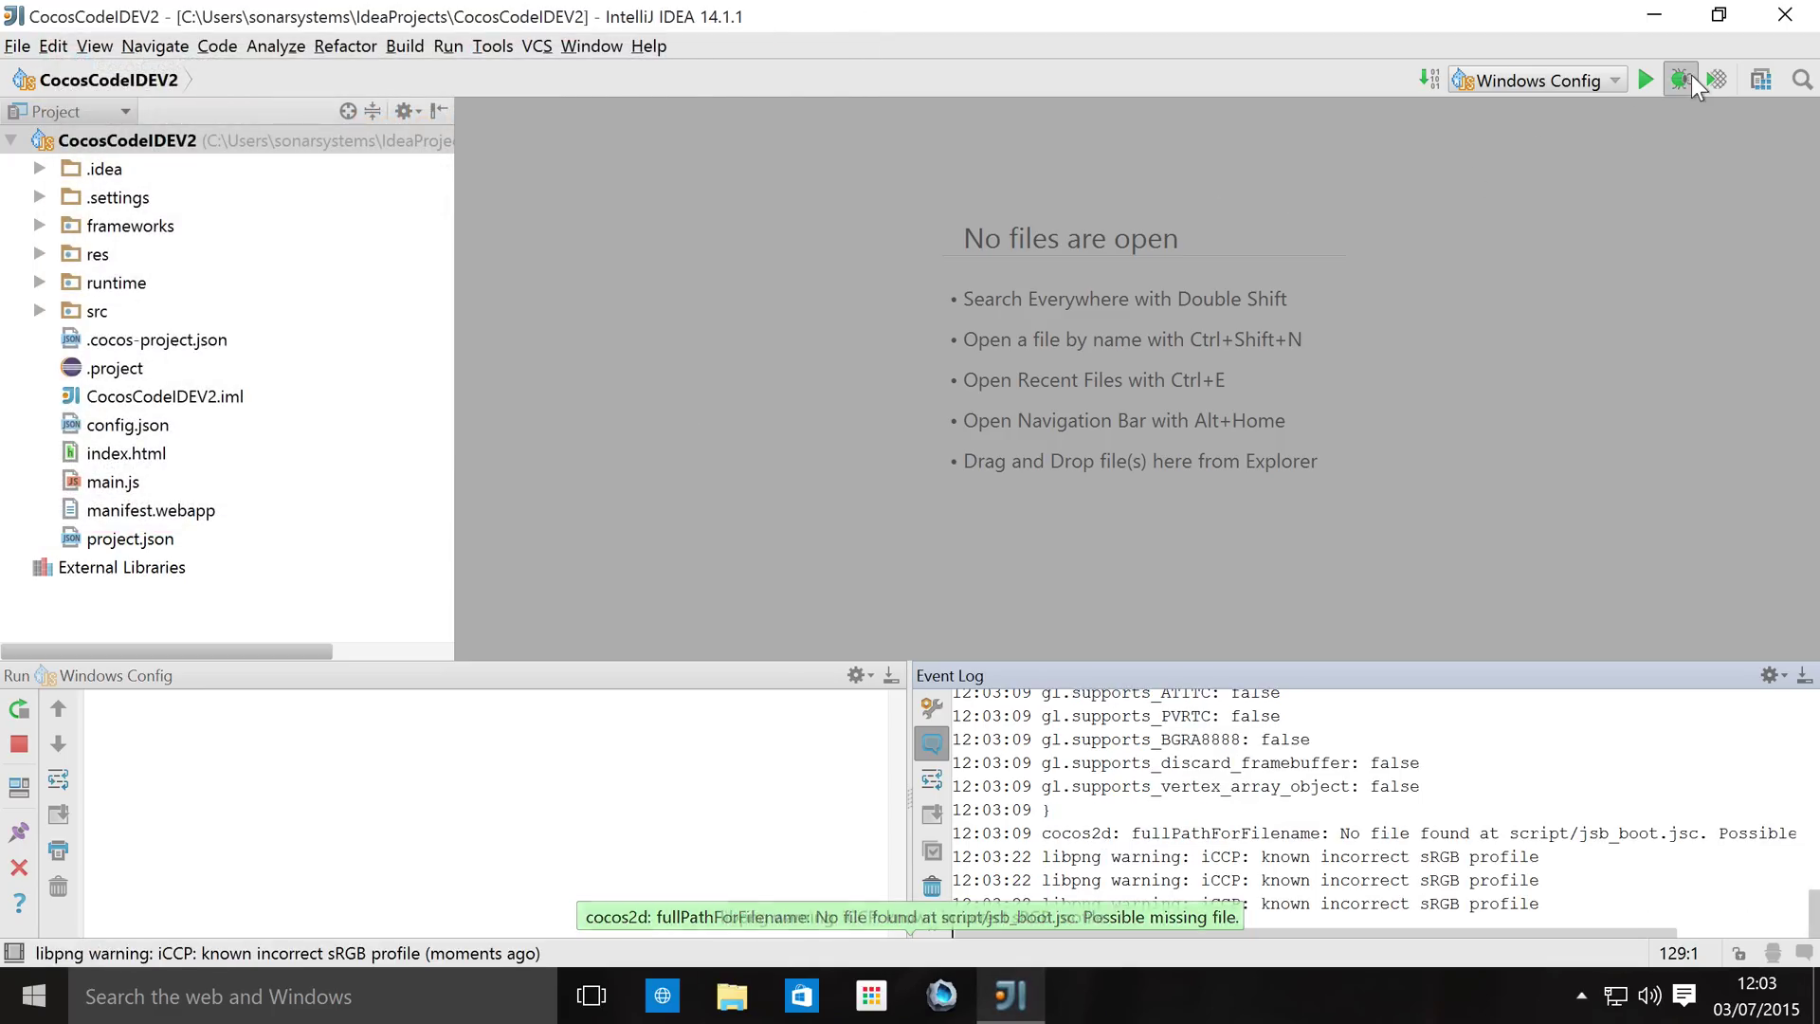